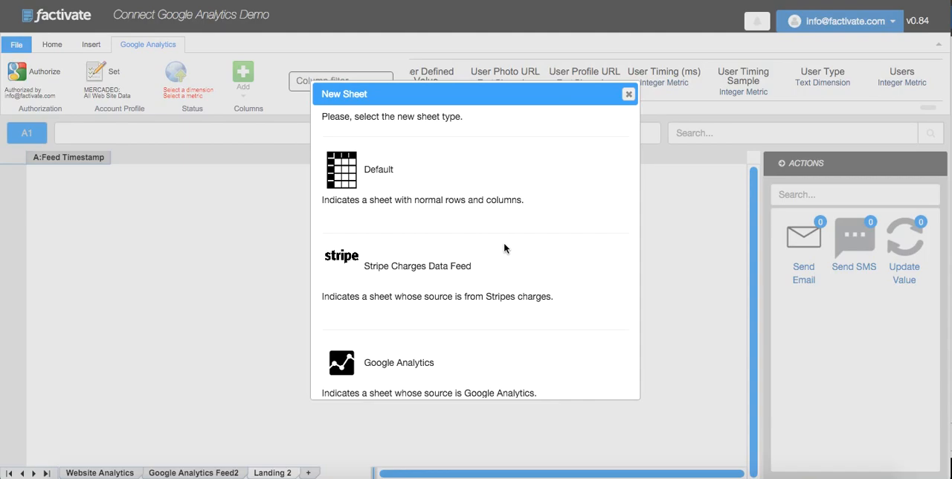
- Close the New Sheet dialog and open the Google Analytics Feed2 sheet to examine its data
{"action": "left_click", "coordinate": [628, 95]}
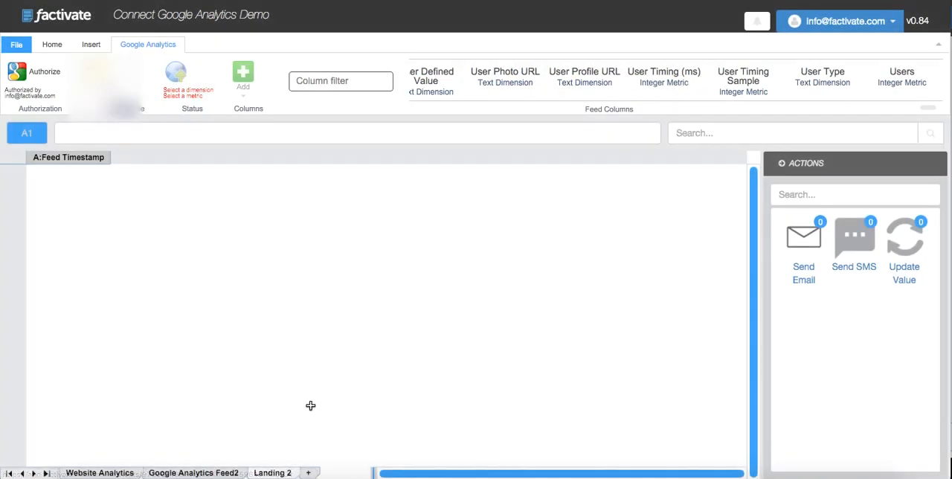
{"action": "left_click", "coordinate": [183, 474]}
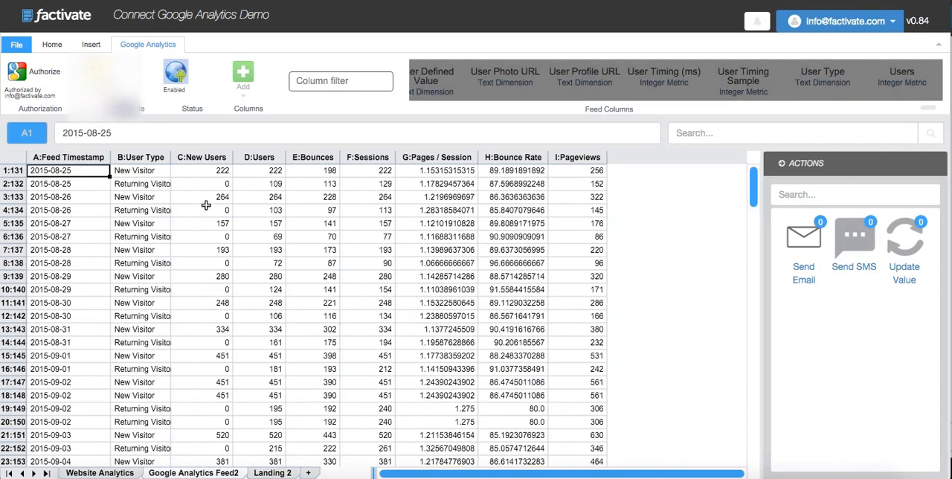
- Open the Website Analytics sheet and examine the new and returning visitor cells of the Website 1 table
{"action": "left_click", "coordinate": [104, 473]}
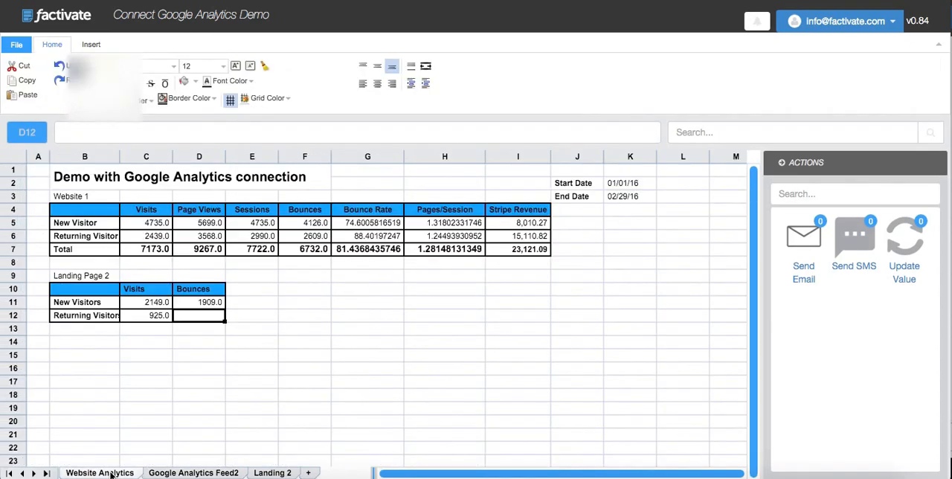
{"action": "left_click", "coordinate": [136, 247]}
{"action": "key", "text": "Up"}
{"action": "key", "text": "Up"}
{"action": "key", "text": "Right"}
{"action": "key", "text": "Right"}
{"action": "key", "text": "Right"}
{"action": "key", "text": "Right"}
{"action": "key", "text": "Down"}
{"action": "key", "text": "Left"}
{"action": "key", "text": "Left"}
{"action": "key", "text": "Left"}
- Clear the Visits and Bounces values of both visitor rows in the Landing Page 2 table
{"action": "key", "text": "Down"}
{"action": "key", "text": "Down"}
{"action": "key", "text": "Down"}
{"action": "key", "text": "Down"}
{"action": "key", "text": "Down"}
{"action": "key", "text": "Left"}
{"action": "key", "text": "Down"}
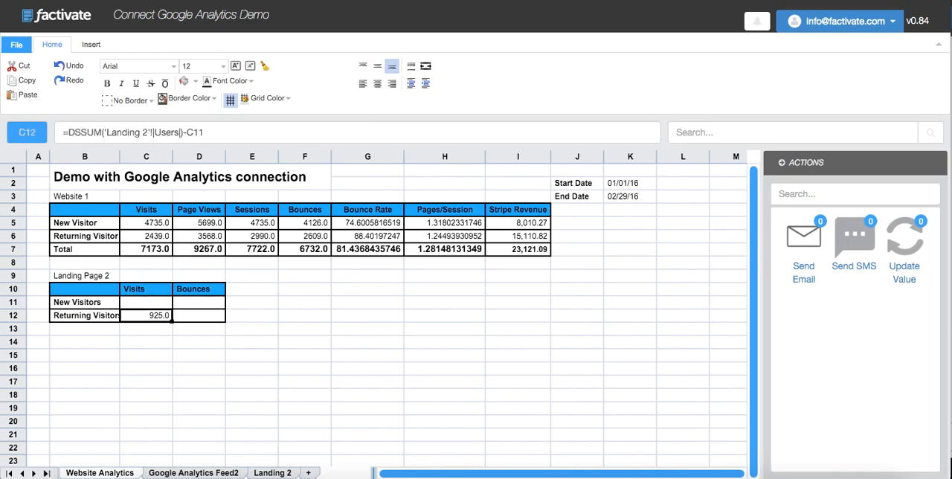
{"action": "left_click", "coordinate": [84, 381]}
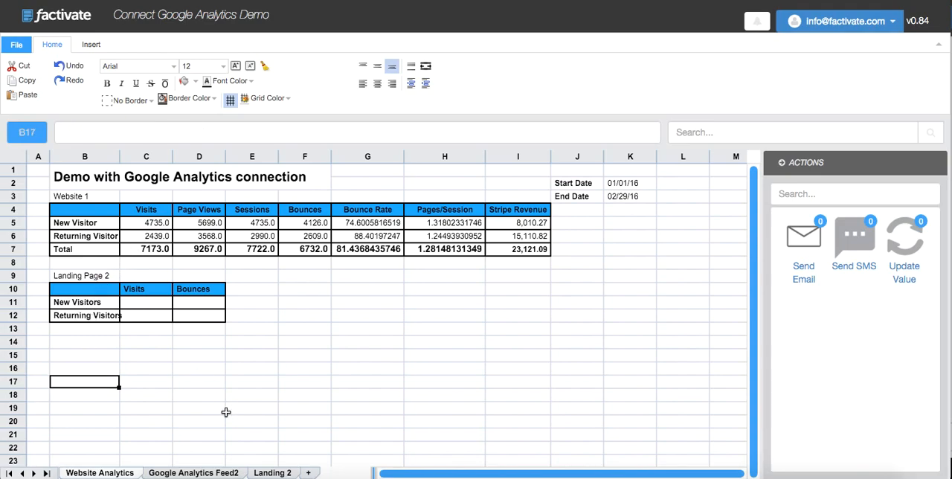
- Open the Landing 2 sheet and review the sheet types available for a new sheet without adding one
{"action": "left_click", "coordinate": [274, 473]}
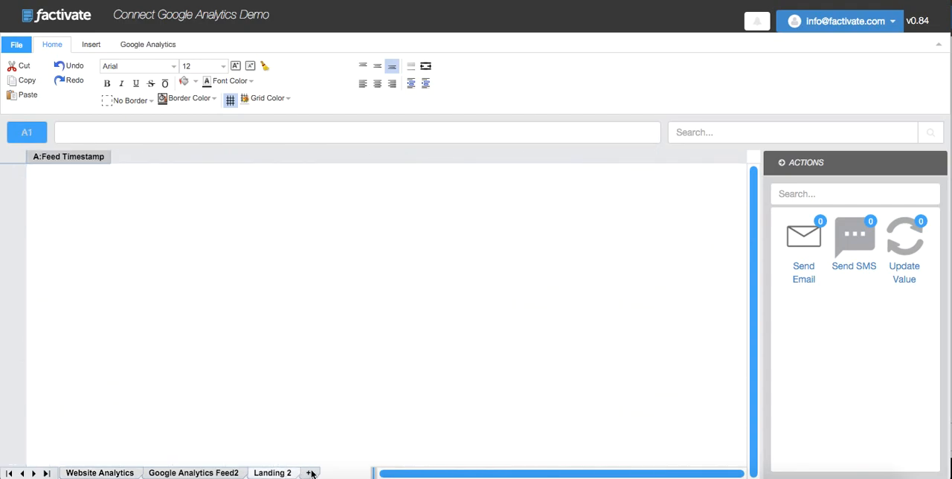
{"action": "left_click", "coordinate": [307, 473]}
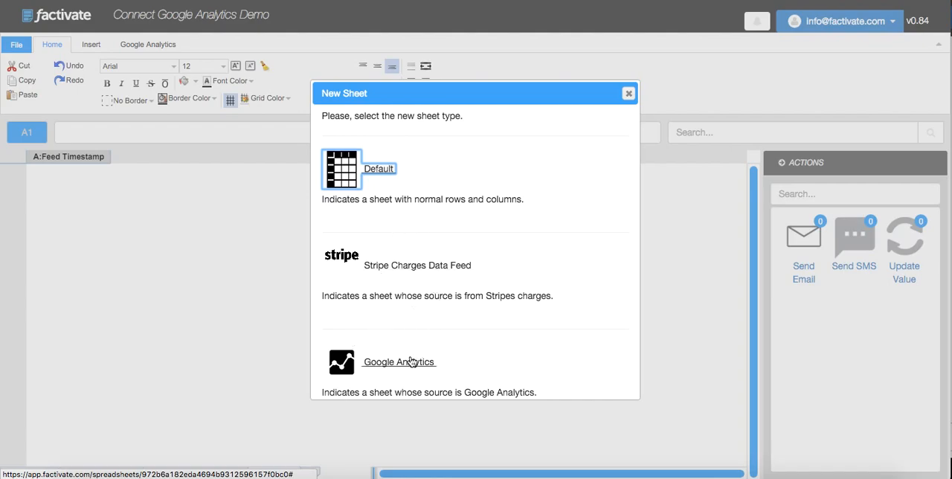
{"action": "scroll", "coordinate": [395, 328], "scroll_direction": "down", "scroll_amount": 1}
{"action": "scroll", "coordinate": [396, 326], "scroll_direction": "up", "scroll_amount": 1}
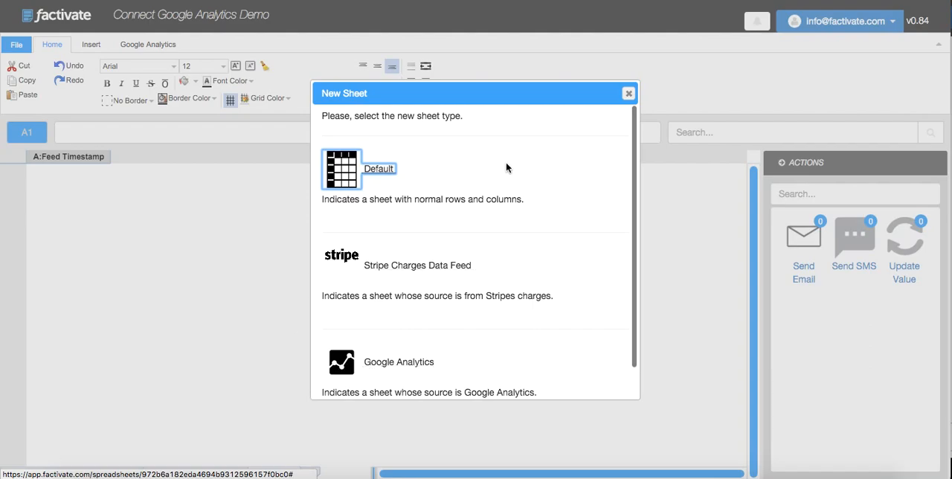
{"action": "left_click", "coordinate": [625, 94]}
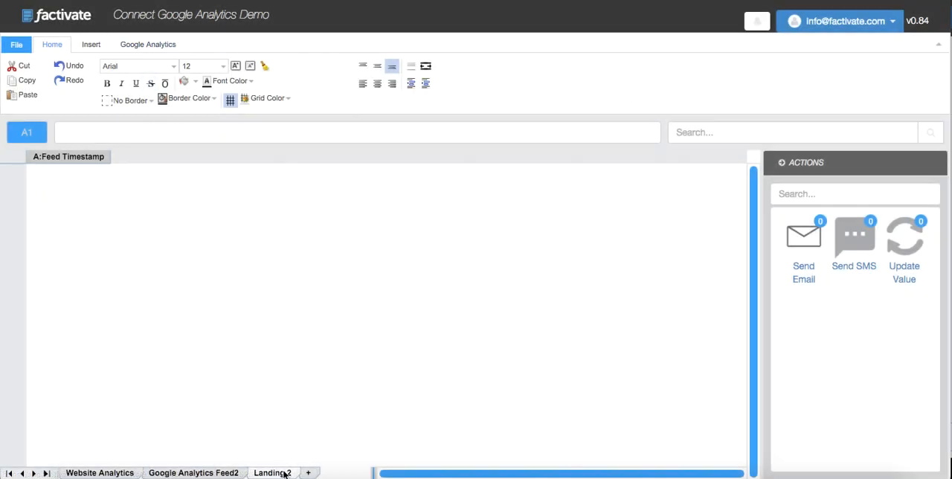
- Add the User Type dimension as a column to the Google Analytics feed on the Landing 2 sheet
{"action": "left_click", "coordinate": [162, 46]}
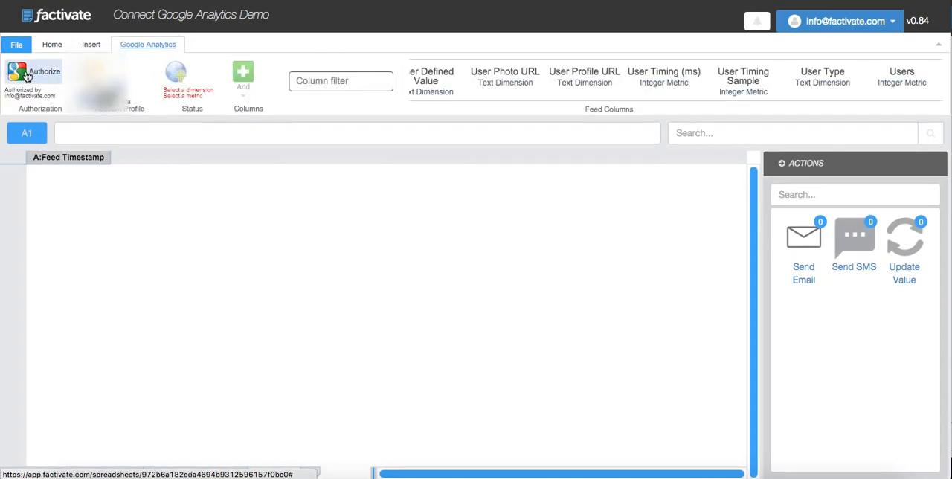
{"action": "left_click", "coordinate": [329, 84]}
{"action": "type", "text": "User type"}
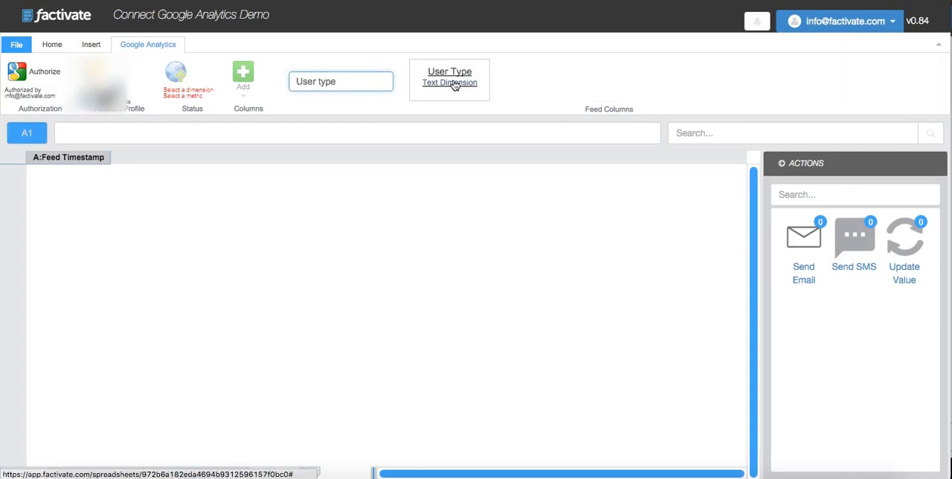
{"action": "left_click", "coordinate": [454, 85]}
{"action": "left_click", "coordinate": [243, 74]}
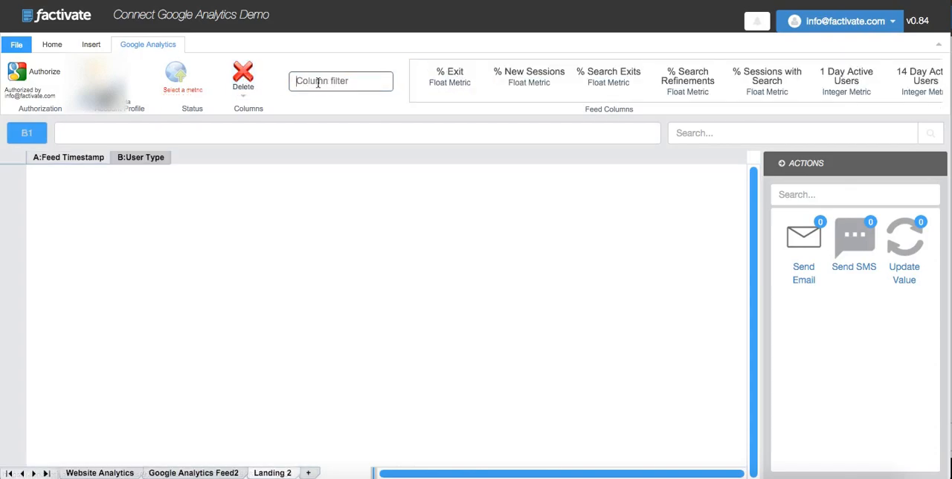
- Add the Users and New Users metrics as columns to the Landing 2 feed
{"action": "type", "text": "Users"}
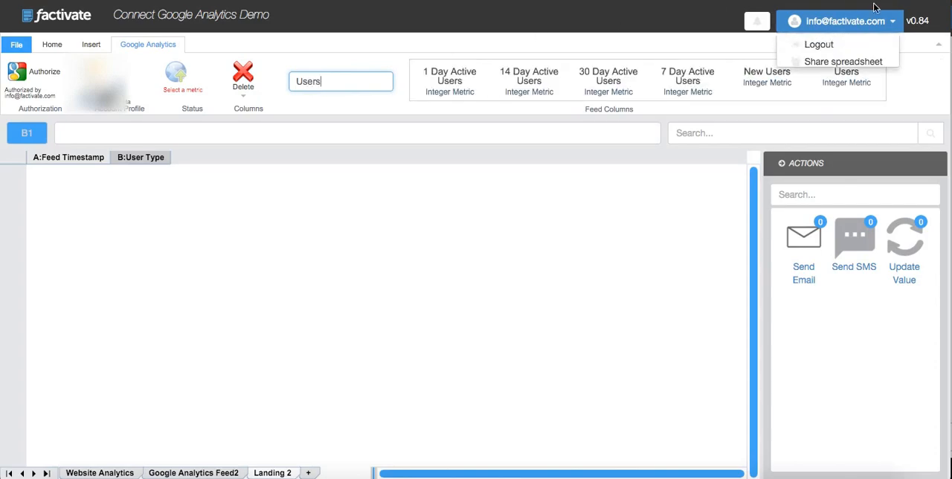
{"action": "left_click", "coordinate": [846, 82]}
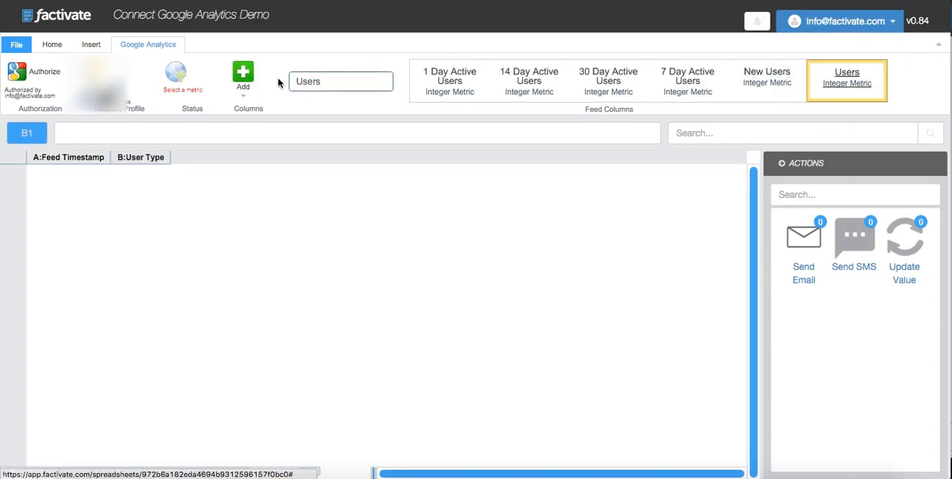
{"action": "left_click", "coordinate": [243, 75]}
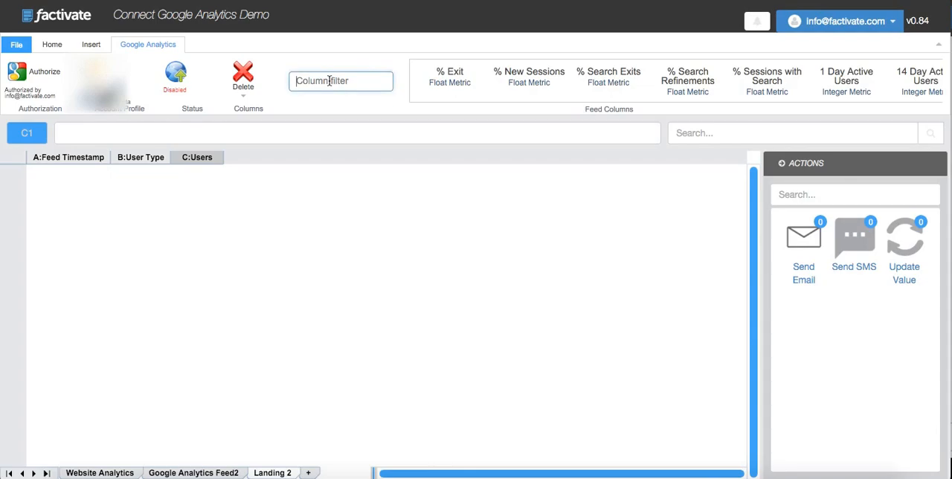
{"action": "type", "text": "New"}
{"action": "left_click", "coordinate": [529, 77]}
{"action": "left_click", "coordinate": [243, 75]}
- Filter the feed columns by "Bounce" and add the Bounces metric as a column
{"action": "left_click", "coordinate": [313, 80]}
{"action": "type", "text": "Bounce"}
{"action": "key", "text": "BackSpace"}
{"action": "key", "text": "BackSpace"}
{"action": "key", "text": "BackSpace"}
{"action": "type", "text": "nce"}
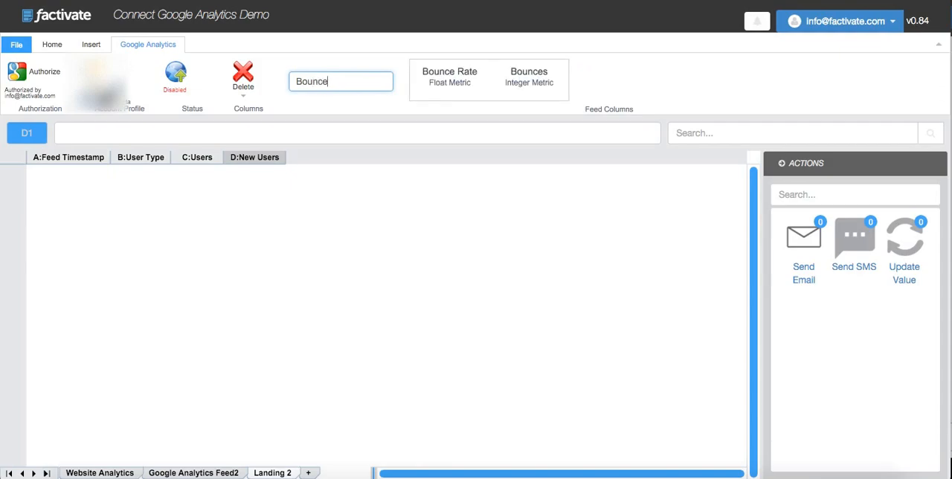
{"action": "left_click", "coordinate": [518, 80]}
{"action": "left_click", "coordinate": [243, 75]}
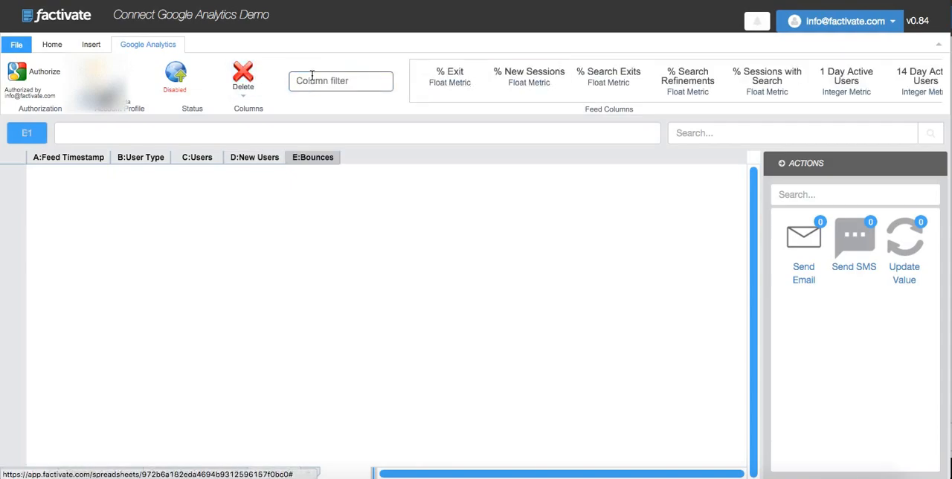
- Filter the feed columns by "Bounce" again and add the Bounce Rate metric as a column
{"action": "left_click", "coordinate": [311, 74]}
{"action": "type", "text": "Bounce"}
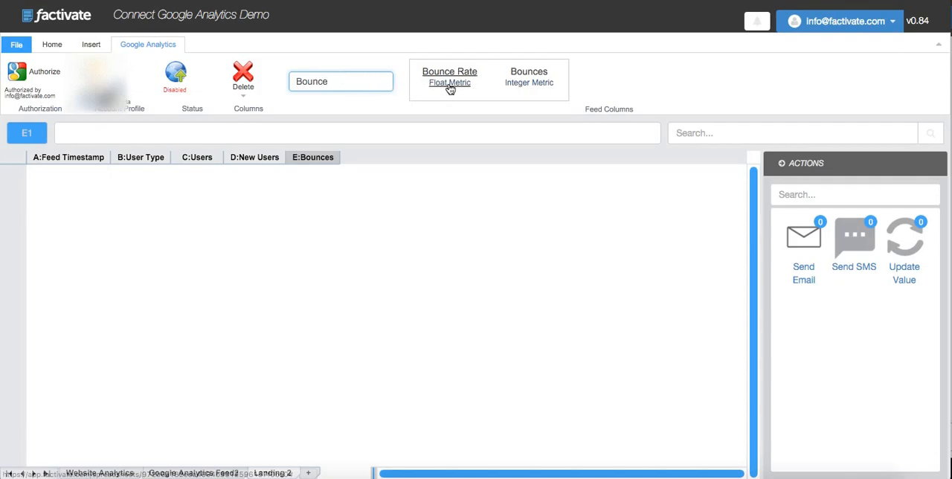
{"action": "left_click", "coordinate": [449, 84]}
{"action": "left_click", "coordinate": [240, 74]}
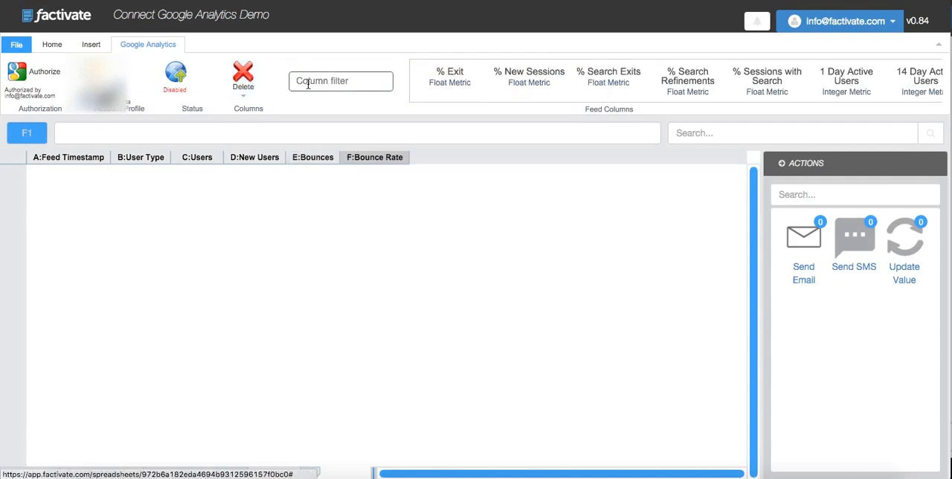
- Search the available feed columns for "AD" and "CTR" and look through the matching metrics
{"action": "left_click", "coordinate": [308, 83]}
{"action": "type", "text": "AD"}
{"action": "scroll", "coordinate": [744, 83], "scroll_direction": "right", "scroll_amount": 1}
{"action": "scroll", "coordinate": [742, 83], "scroll_direction": "left", "scroll_amount": 1}
{"action": "key", "text": "BackSpace"}
{"action": "key", "text": "BackSpace"}
{"action": "type", "text": "CTR"}
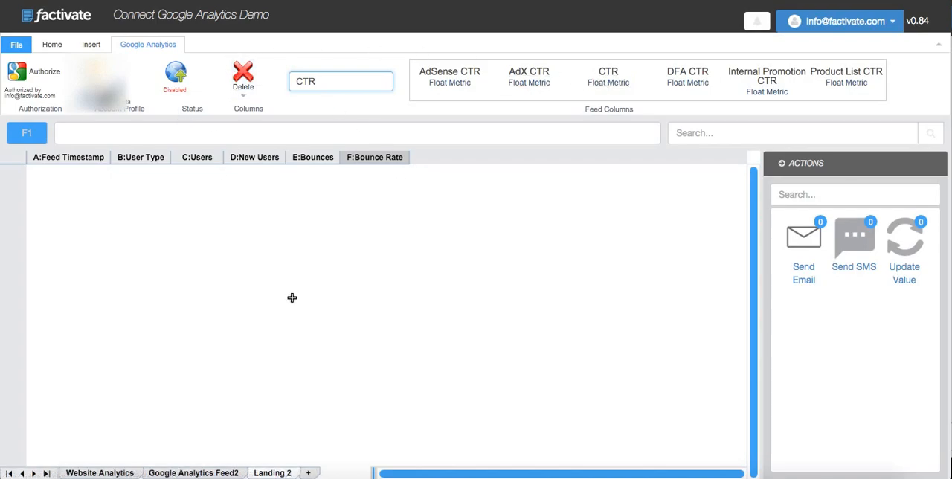
- Enable the Google Analytics feed on the Landing 2 sheet
{"action": "left_click", "coordinate": [177, 69]}
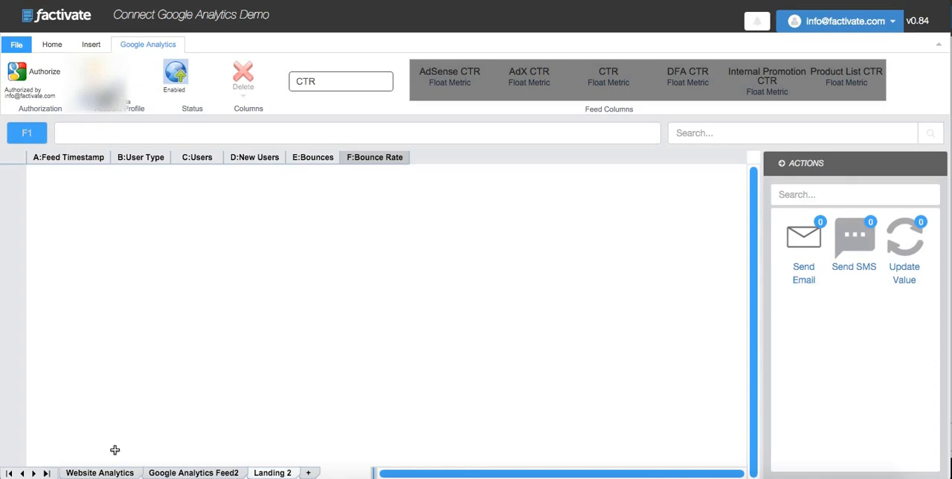
- On the Website Analytics sheet, enter =DSSUM('Landing 2'!|'New Users'|) in C11 for the new visitors' visits
{"action": "left_click", "coordinate": [112, 474]}
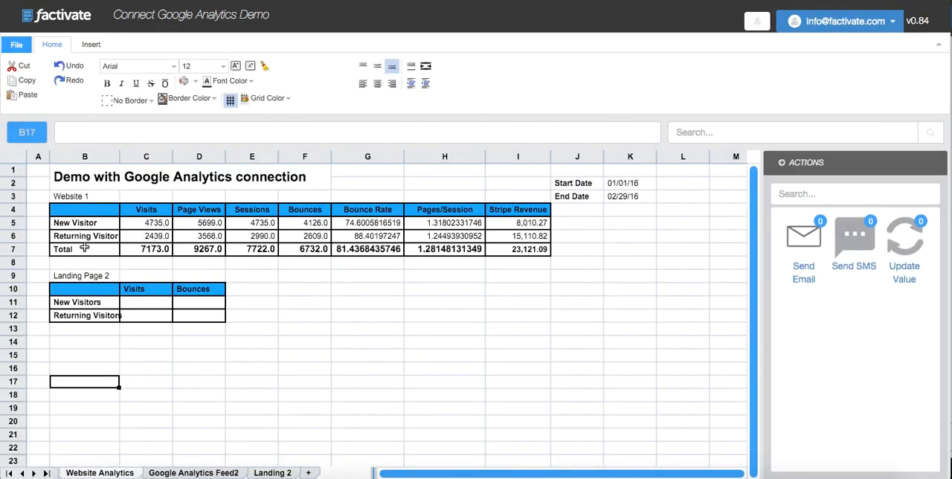
{"action": "left_click", "coordinate": [141, 302]}
{"action": "type", "text": "=D"}
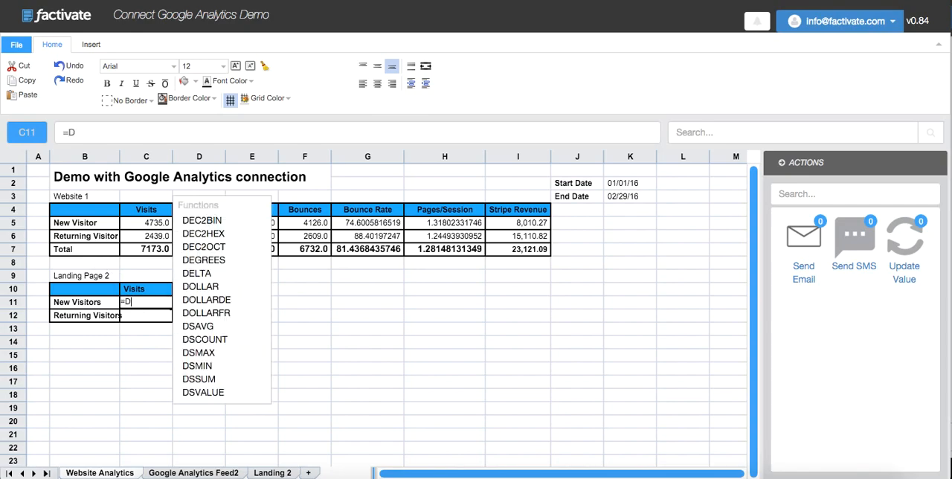
{"action": "type", "text": "SSUM("}
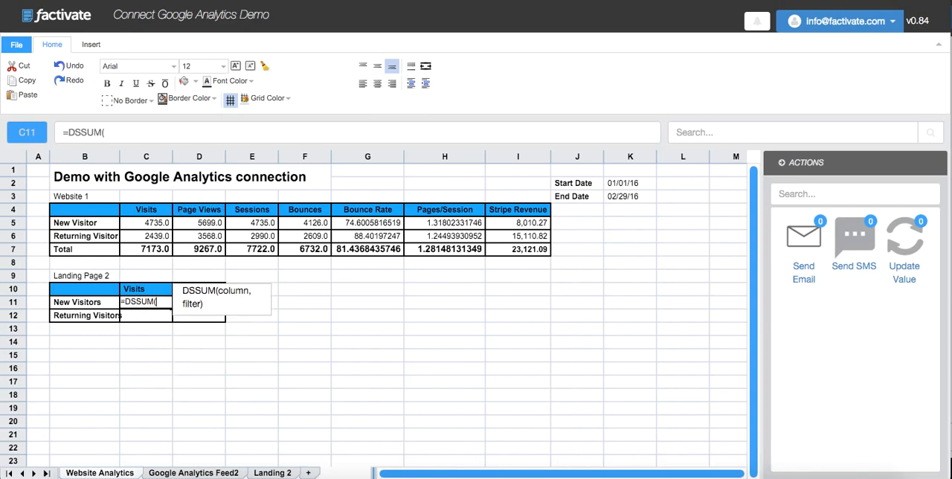
{"action": "type", "text": "La"}
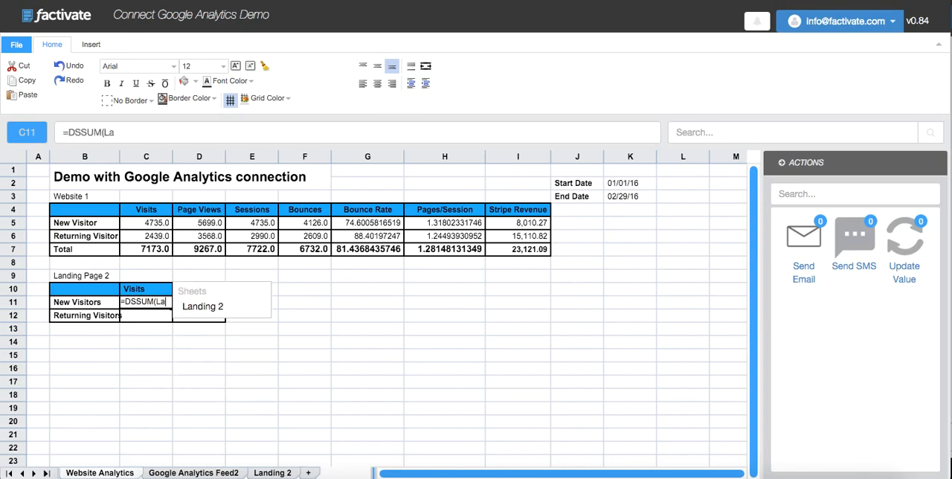
{"action": "left_click", "coordinate": [197, 308]}
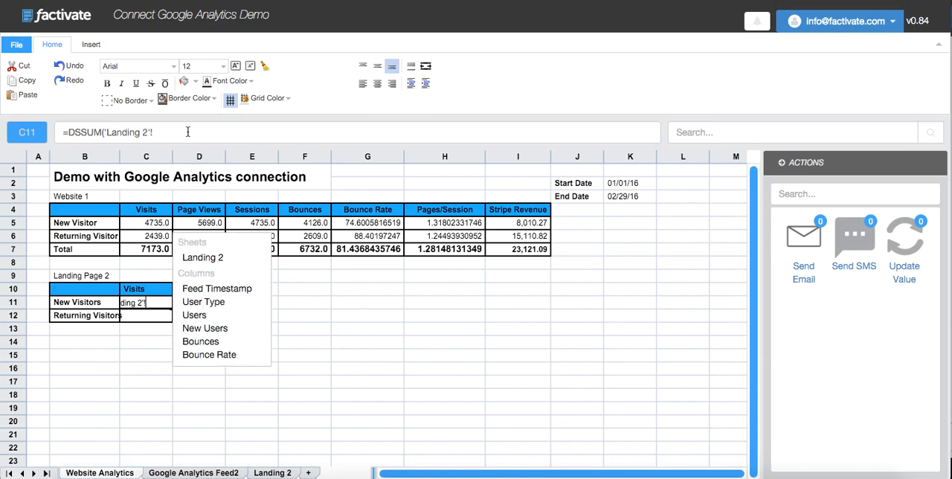
{"action": "left_click", "coordinate": [228, 330]}
{"action": "left_click", "coordinate": [220, 132]}
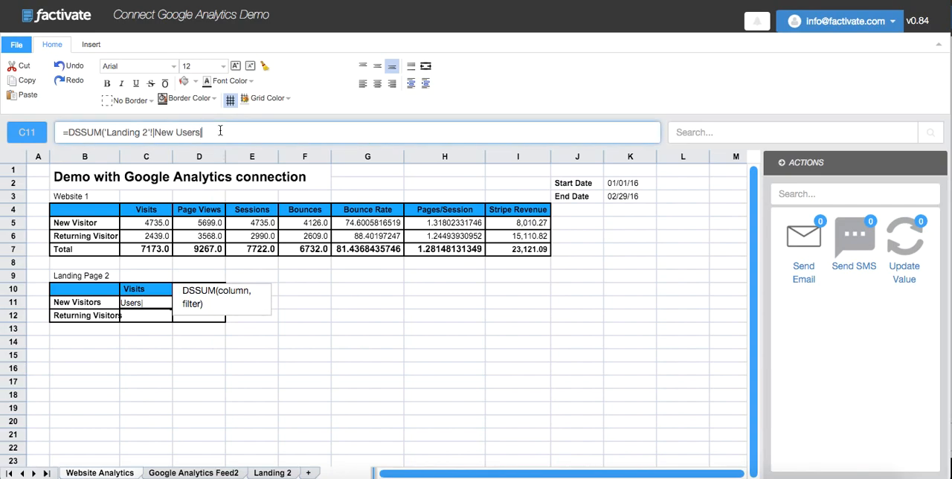
{"action": "type", "text": ")"}
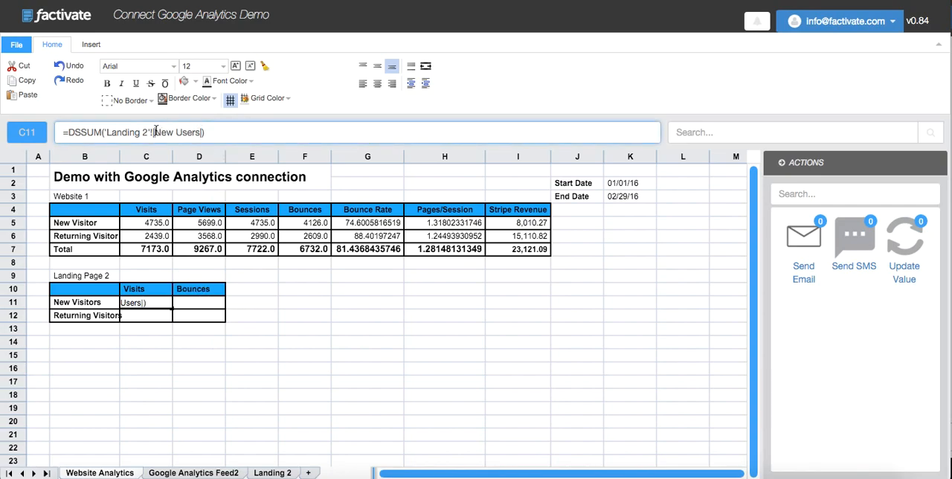
{"action": "type", "text": "["}
{"action": "type", "text": "]"}
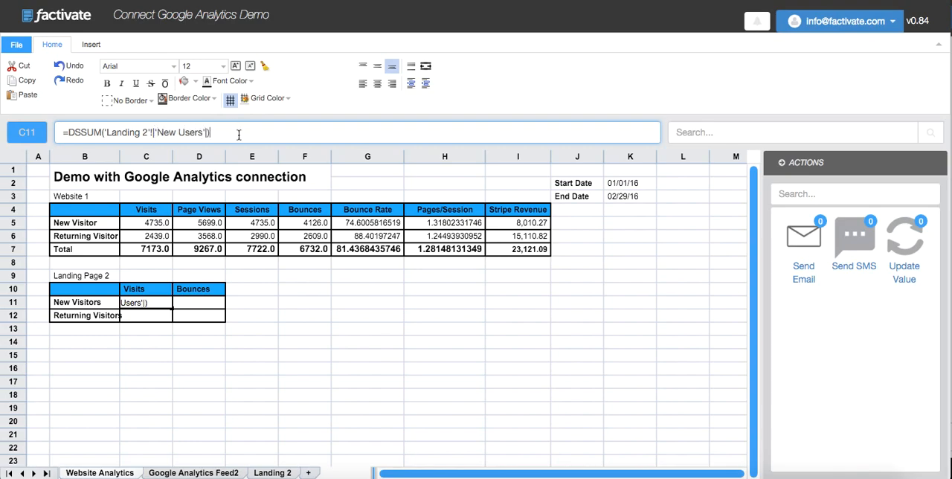
{"action": "key", "text": "Return"}
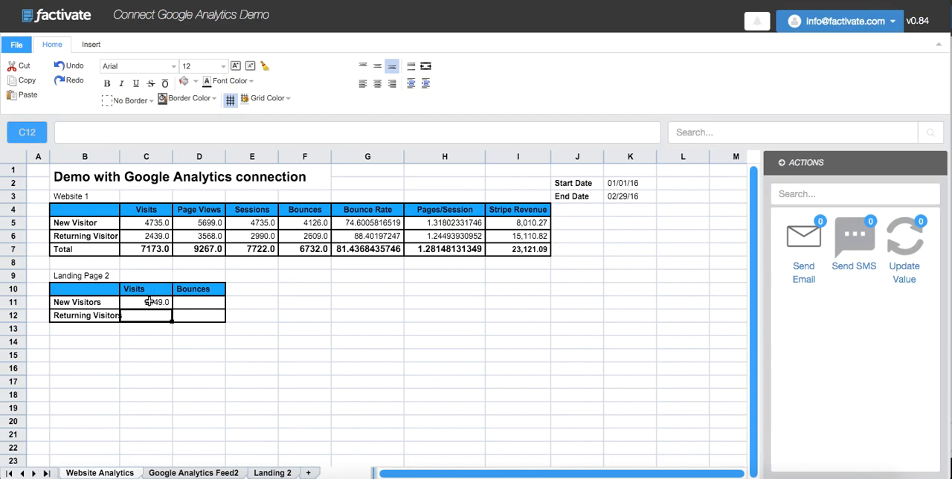
- Enter =DSSUM('Landing 2'!|Users|)-C11 in C12 for the returning visitors' visits
{"action": "type", "text": "=DSS"}
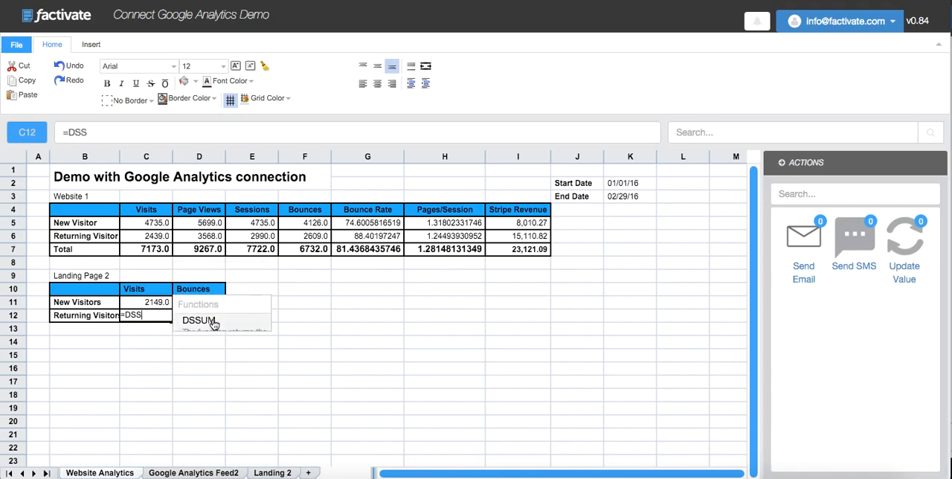
{"action": "left_click", "coordinate": [213, 325]}
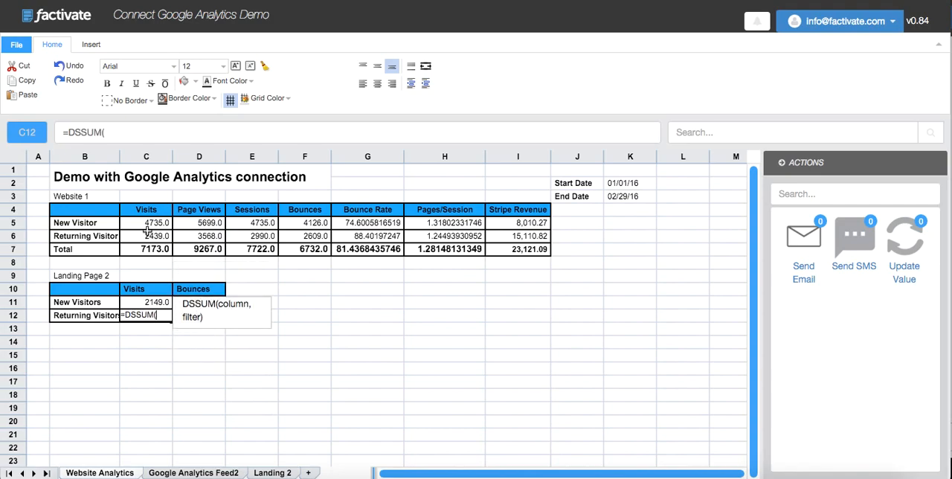
{"action": "left_click", "coordinate": [127, 136]}
{"action": "type", "text": "S"}
{"action": "key", "text": "BackSpace"}
{"action": "type", "text": "L"}
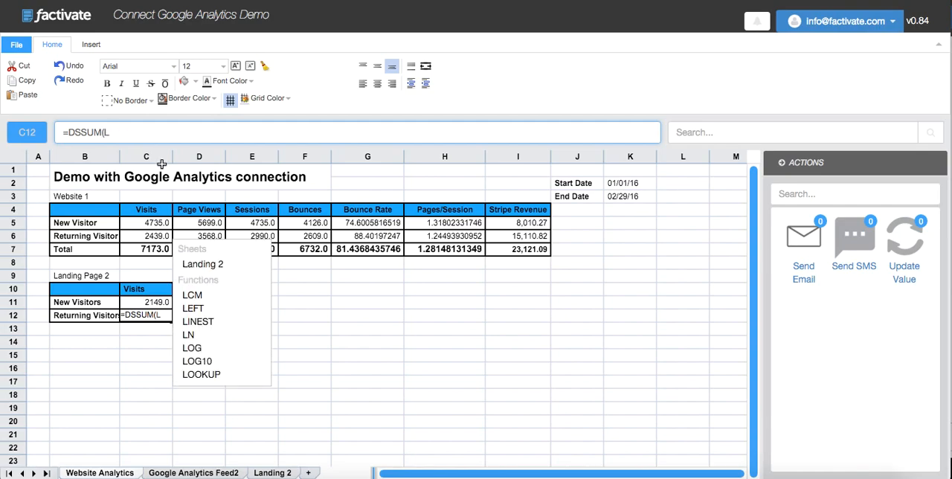
{"action": "left_click", "coordinate": [195, 264]}
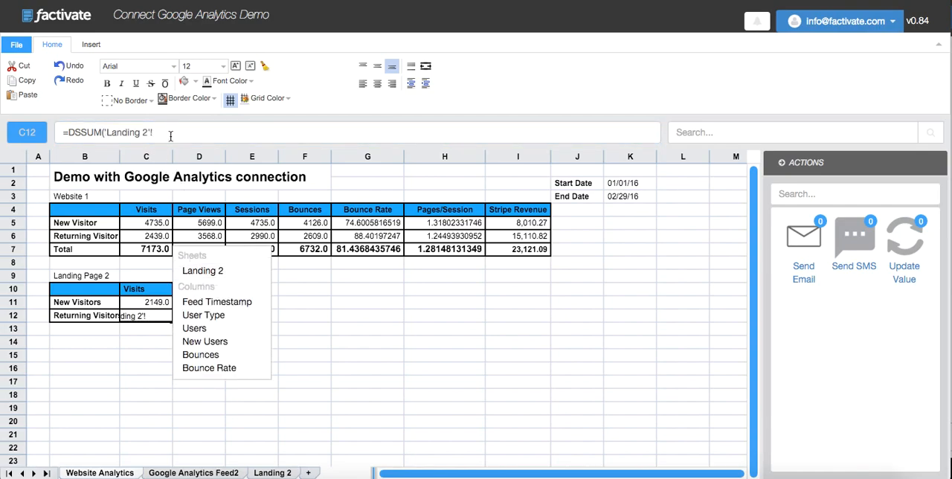
{"action": "left_click", "coordinate": [215, 328]}
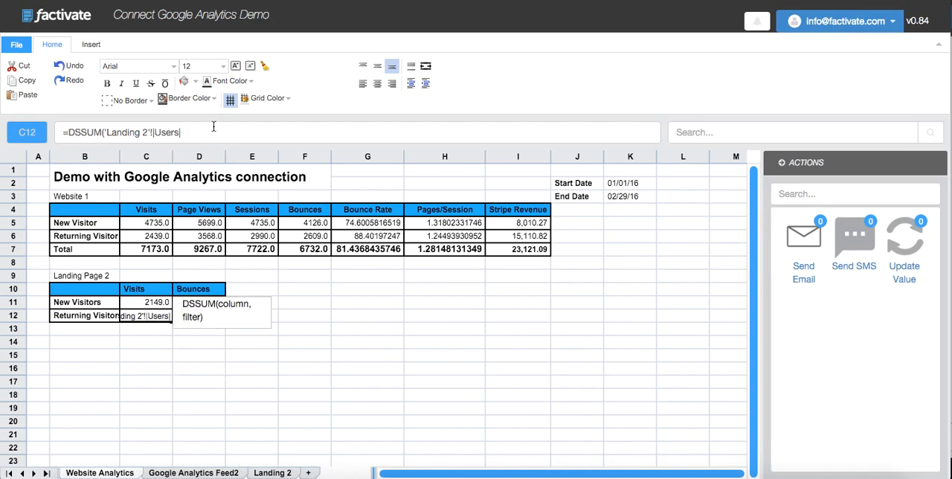
{"action": "type", "text": ")"}
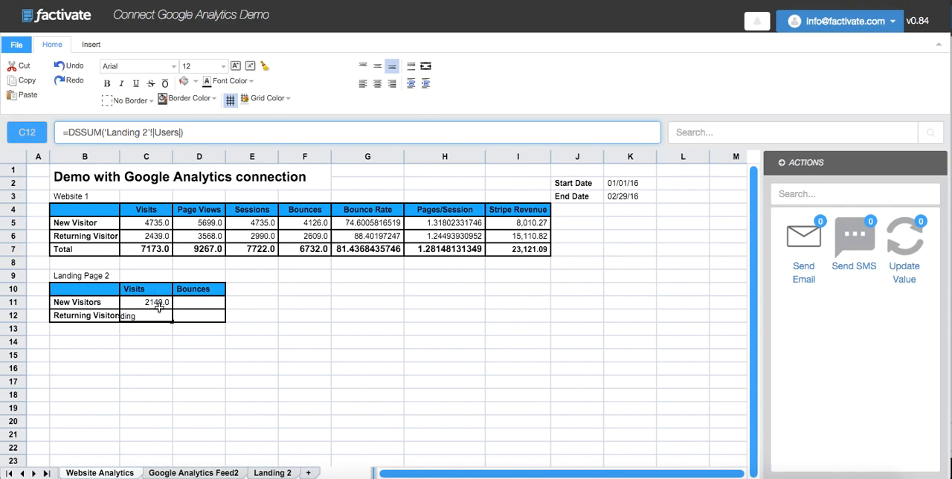
{"action": "type", "text": "-"}
{"action": "left_click", "coordinate": [149, 302]}
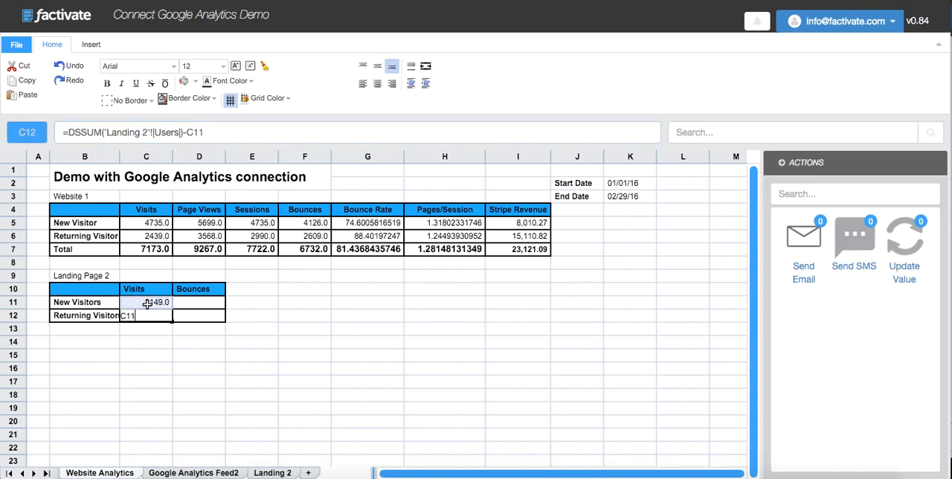
{"action": "key", "text": "Return"}
{"action": "key", "text": "Up"}
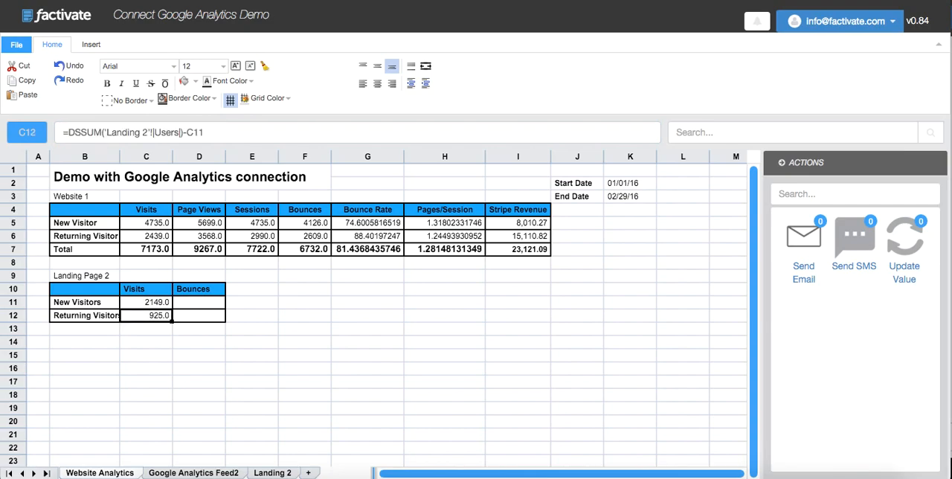
- In D11, start the new visitors' bounces formula as a DSSUM of the Landing 2 sheet's Bounces column
{"action": "left_click", "coordinate": [84, 329]}
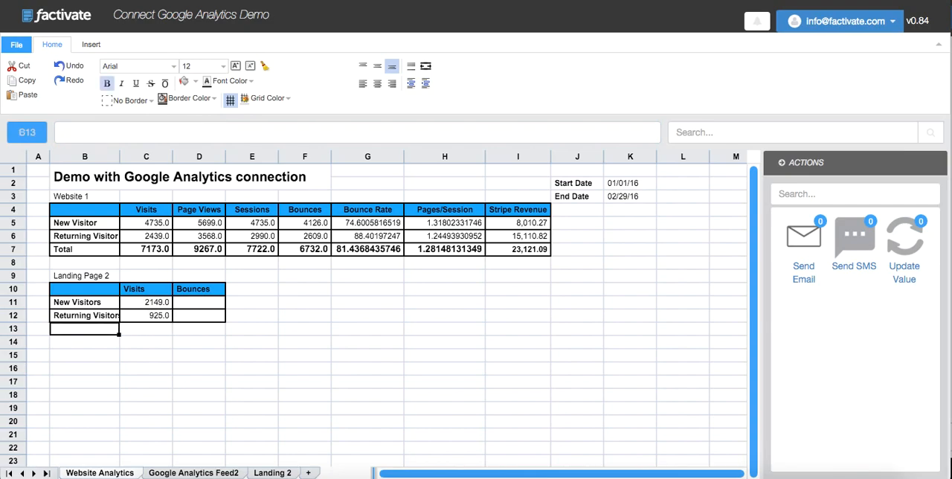
{"action": "key", "text": "Right"}
{"action": "key", "text": "Right"}
{"action": "key", "text": "Up"}
{"action": "key", "text": "Up"}
{"action": "type", "text": "=DSSUM"}
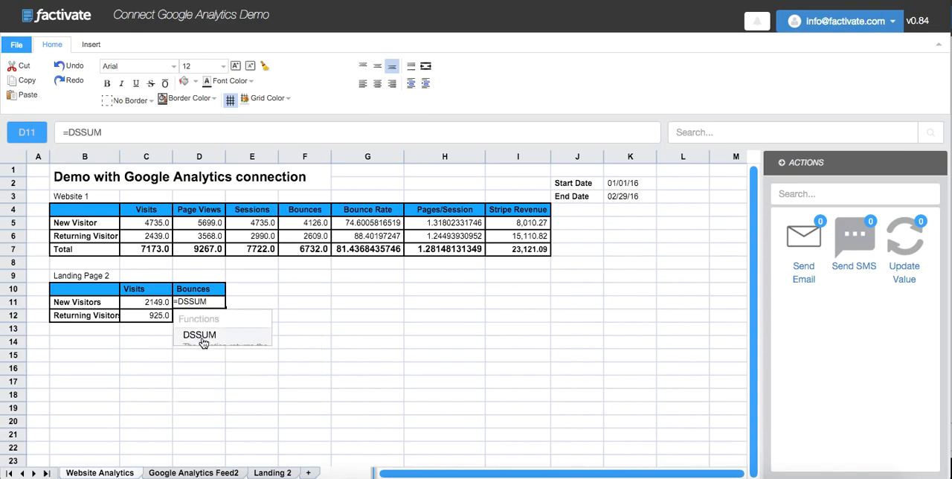
{"action": "left_click", "coordinate": [200, 335]}
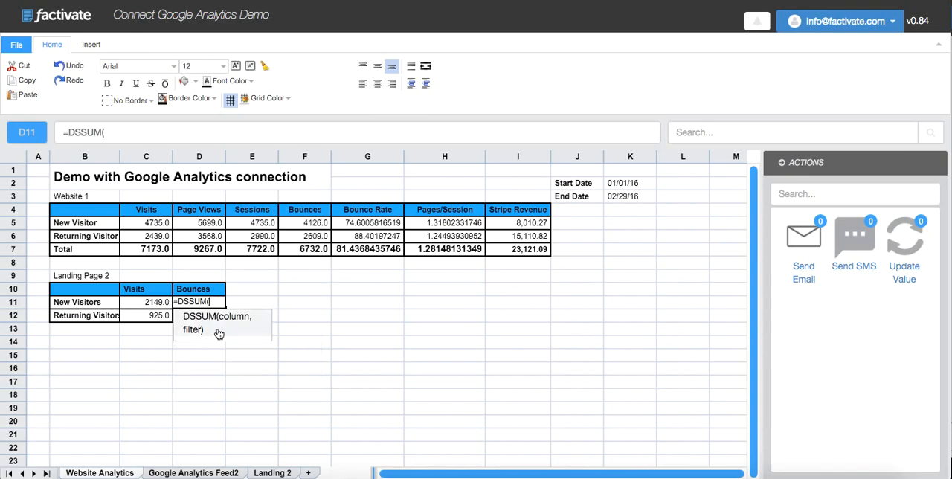
{"action": "type", "text": "La"}
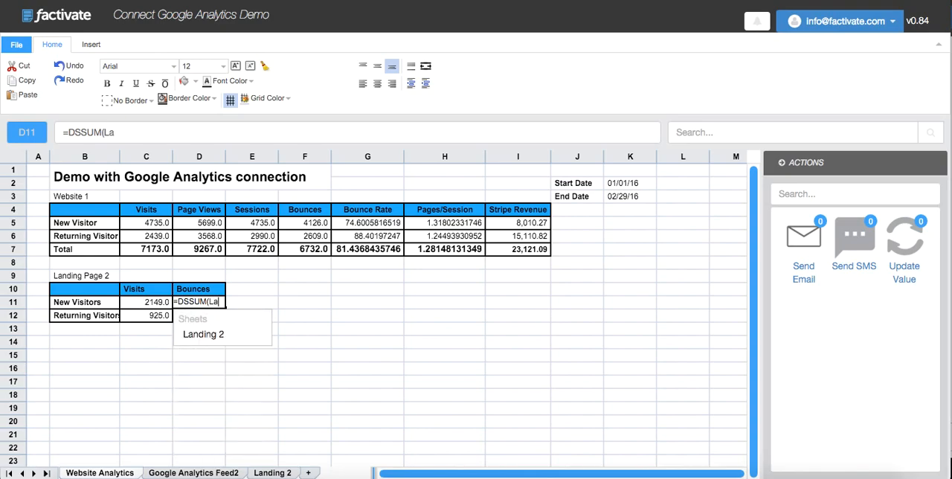
{"action": "left_click", "coordinate": [223, 336]}
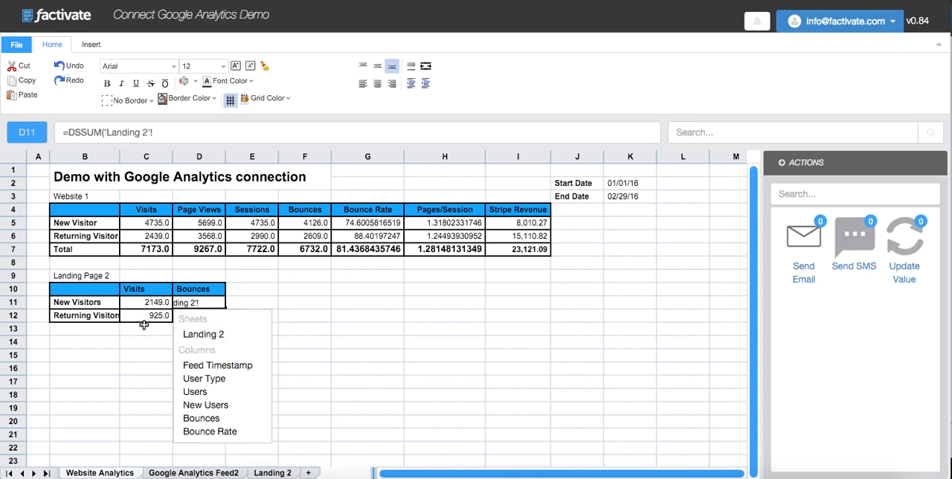
{"action": "left_click", "coordinate": [212, 418]}
- Complete the D11 formula with the filter "'User Type'='New Visitor'" and commit it
{"action": "left_click", "coordinate": [223, 137]}
{"action": "type", "text": ",\"\"User Type"}
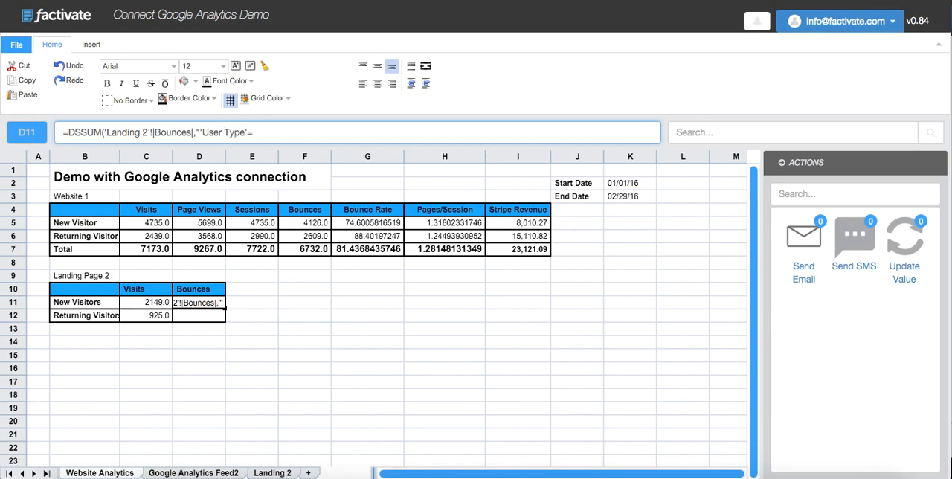
{"action": "type", "text": "'='New Visitor'\")"}
{"action": "key", "text": "Return"}
{"action": "left_click", "coordinate": [199, 302]}
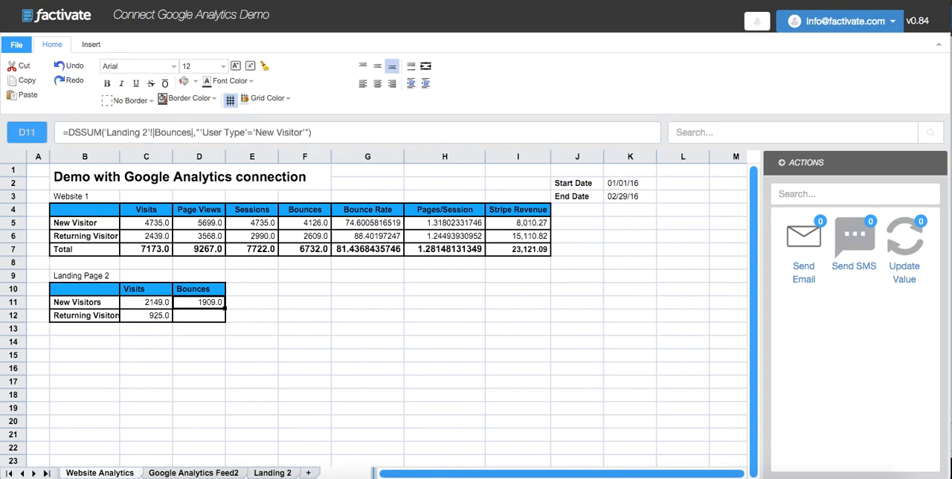
- In D12, start the returning visitors' bounces formula as a DSSUM of the Landing 2 sheet's Bounces column
{"action": "left_click", "coordinate": [199, 316]}
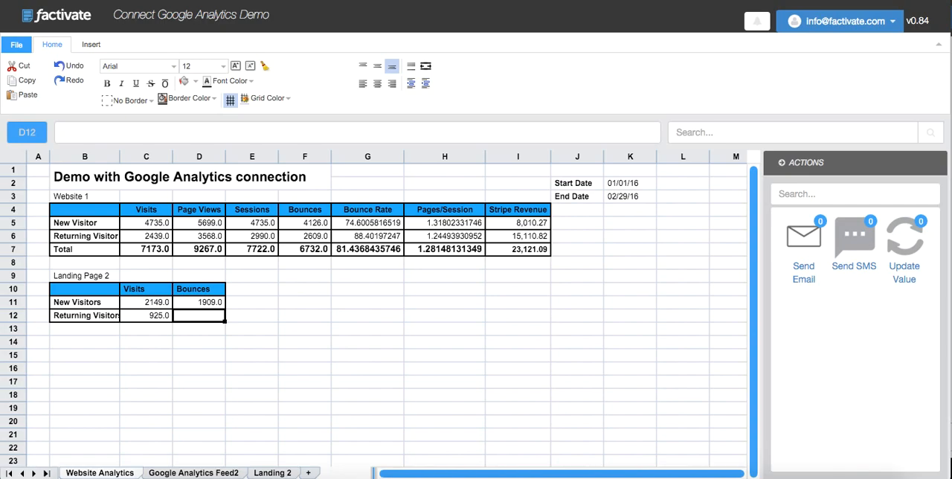
{"action": "type", "text": "=DSSU"}
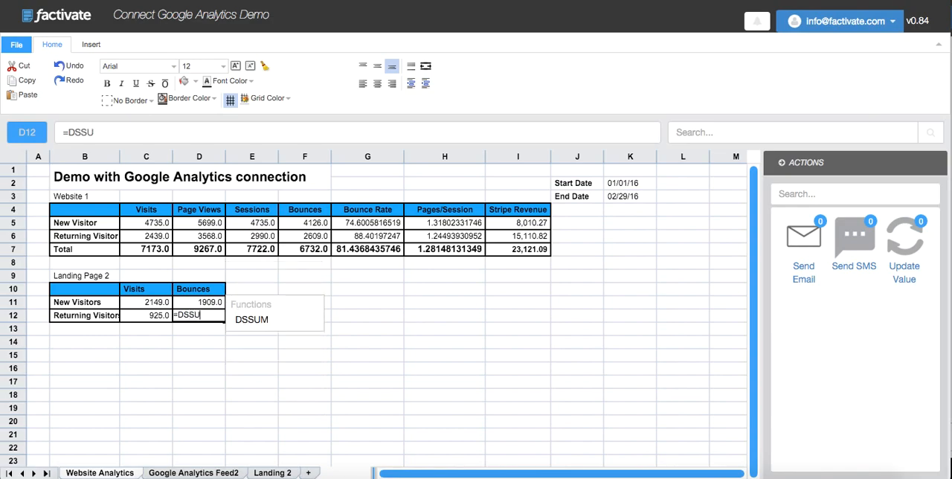
{"action": "type", "text": "M("}
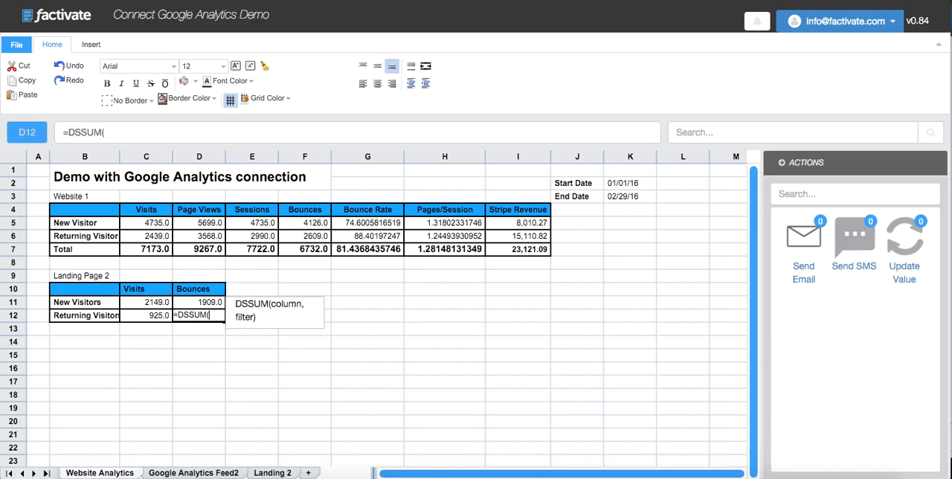
{"action": "type", "text": "lan"}
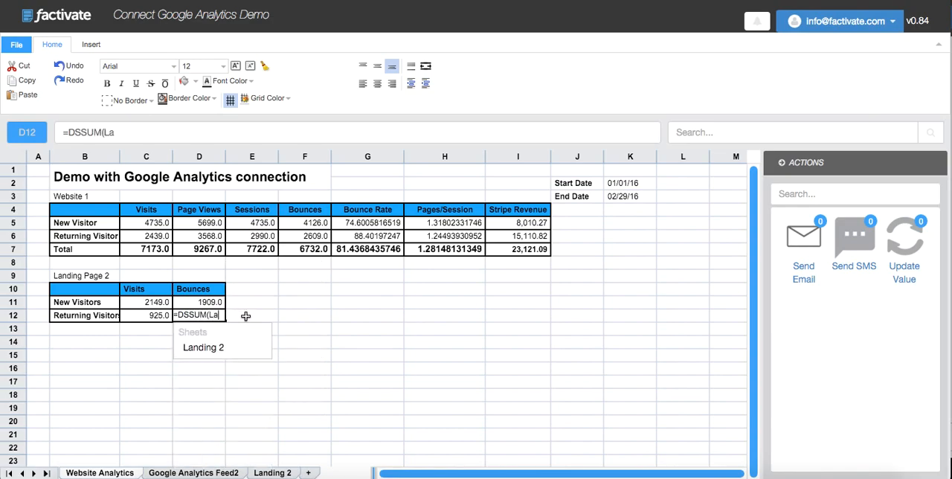
{"action": "left_click", "coordinate": [235, 352]}
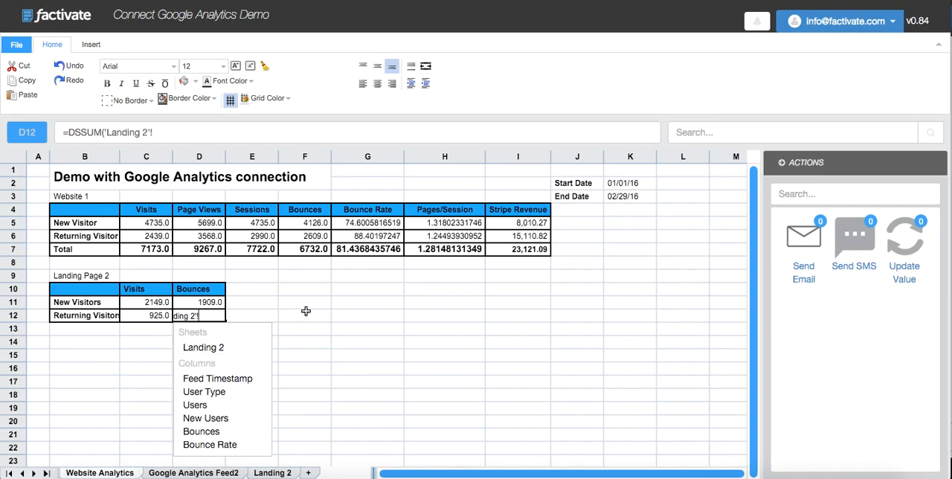
{"action": "left_click", "coordinate": [231, 433]}
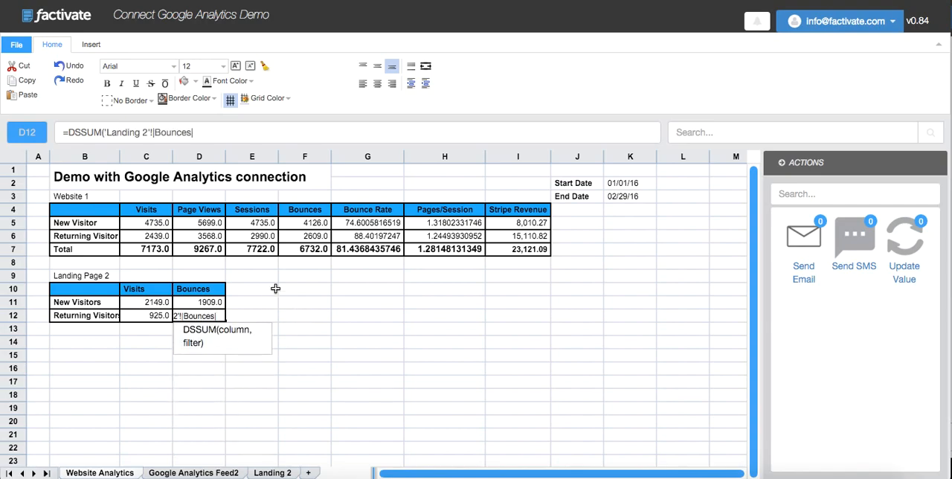
- Complete the D12 formula with the filter "'User Type'='Returning Visitor'" and commit it
{"action": "type", "text": ",\"'UserType"}
{"action": "key", "text": "BackSpace"}
{"action": "key", "text": "BackSpace"}
{"action": "key", "text": "BackSpace"}
{"action": "left_click", "coordinate": [246, 132]}
{"action": "type", "text": "Type"}
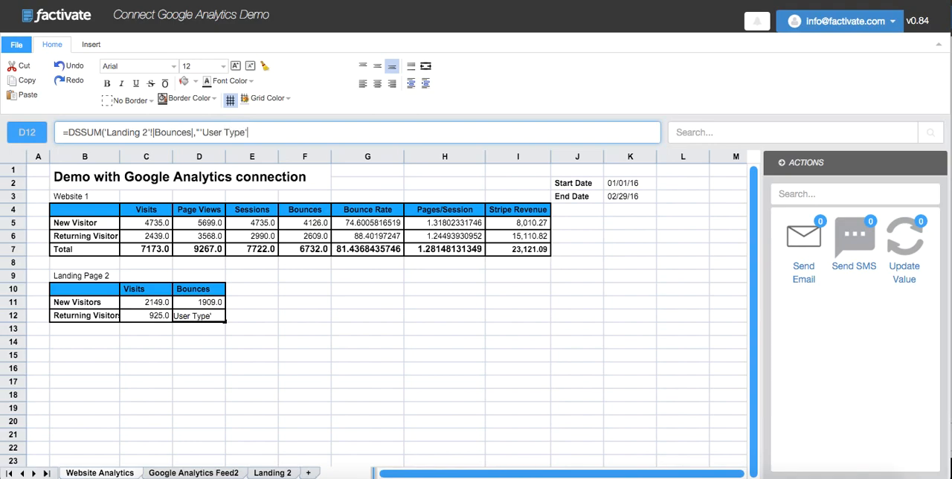
{"action": "type", "text": "'='Returning Visitor"}
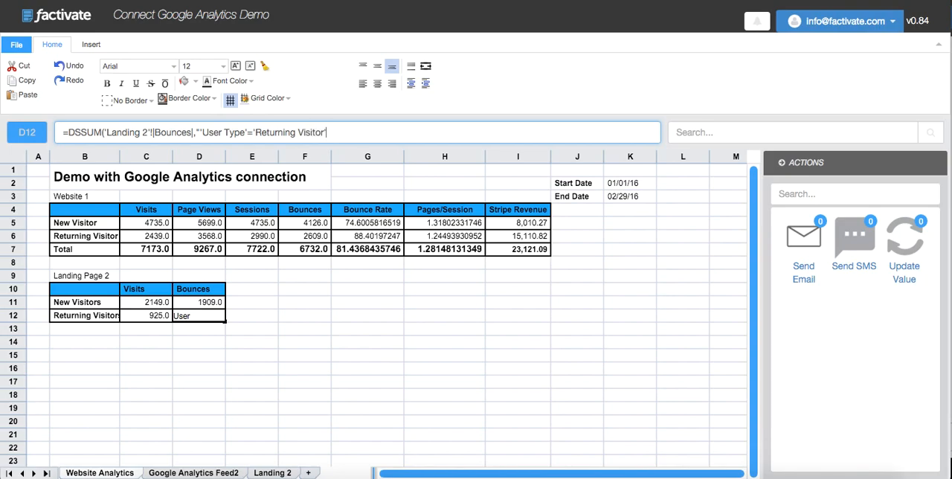
{"action": "type", "text": "\")"}
{"action": "key", "text": "Return"}
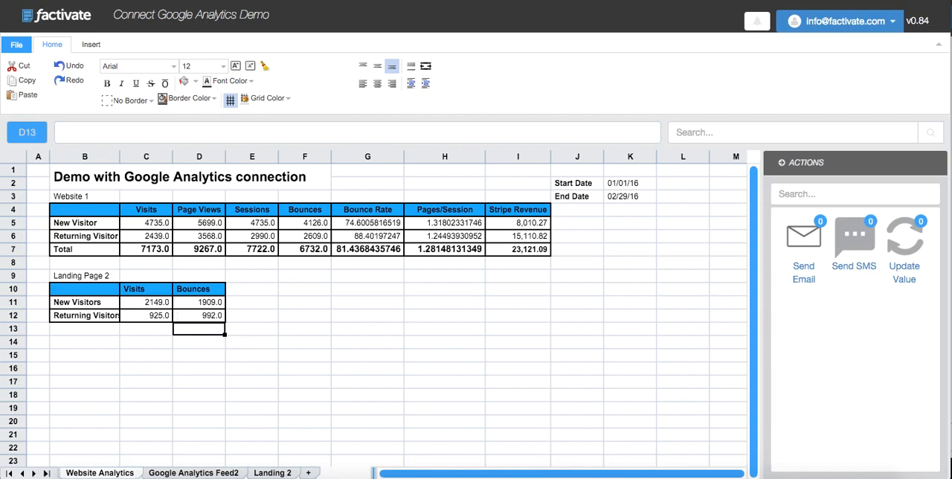
{"action": "left_click", "coordinate": [199, 315]}
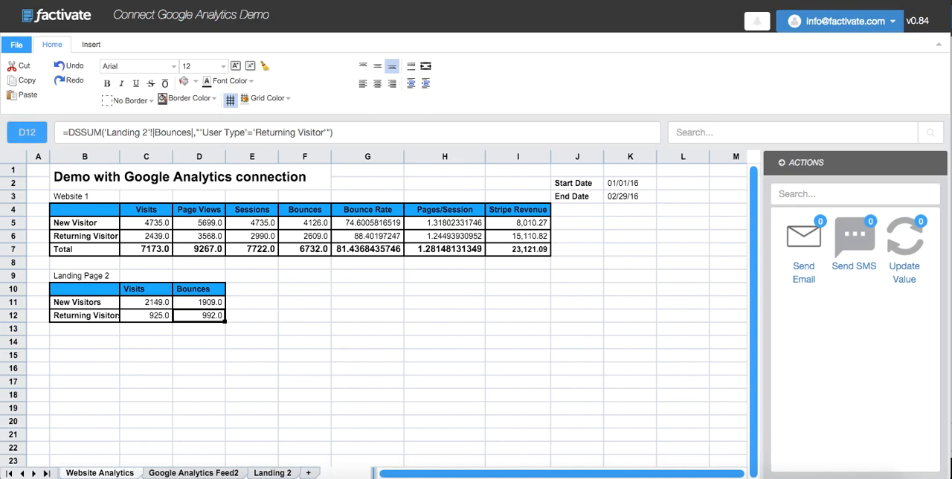
- Reload the spreadsheet and insert a column chart of B4:F6, placed beneath the Website 1 table with its upper corner at F9
{"action": "key", "text": "super+r"}
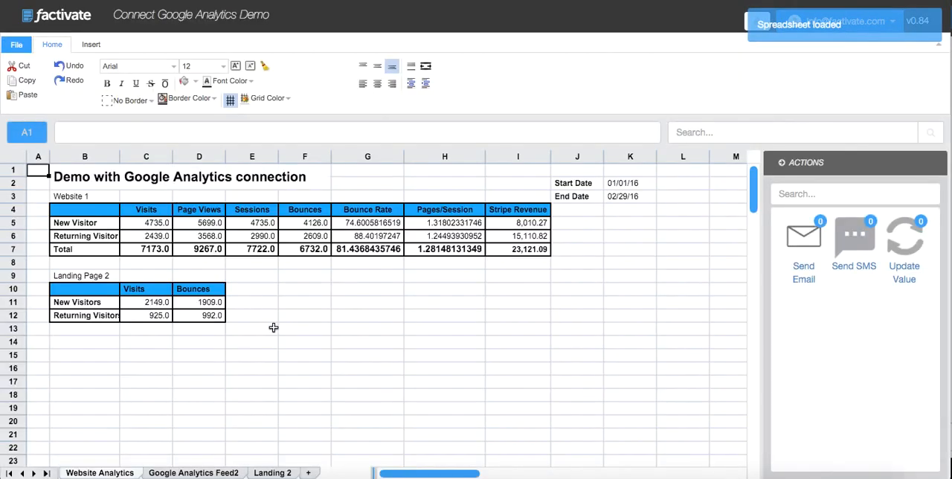
{"action": "left_click", "coordinate": [298, 290]}
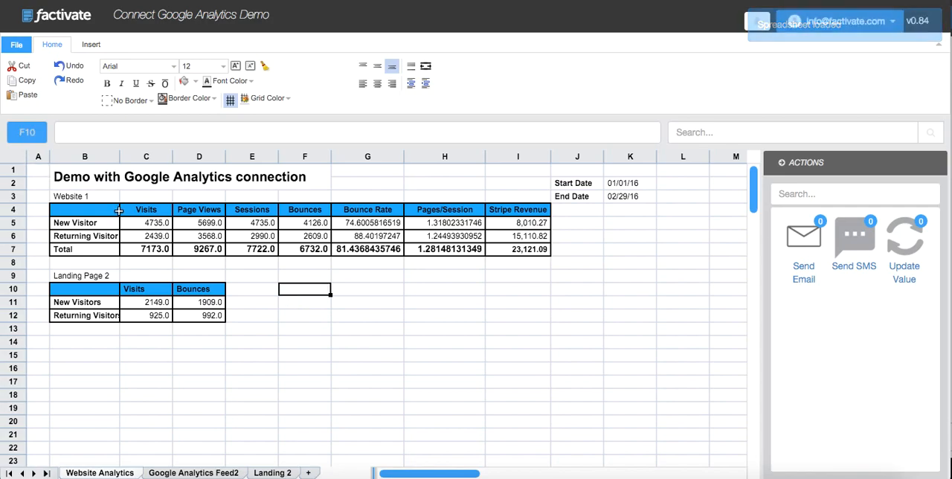
{"action": "left_click_drag", "start_coordinate": [104, 211], "coordinate": [305, 234]}
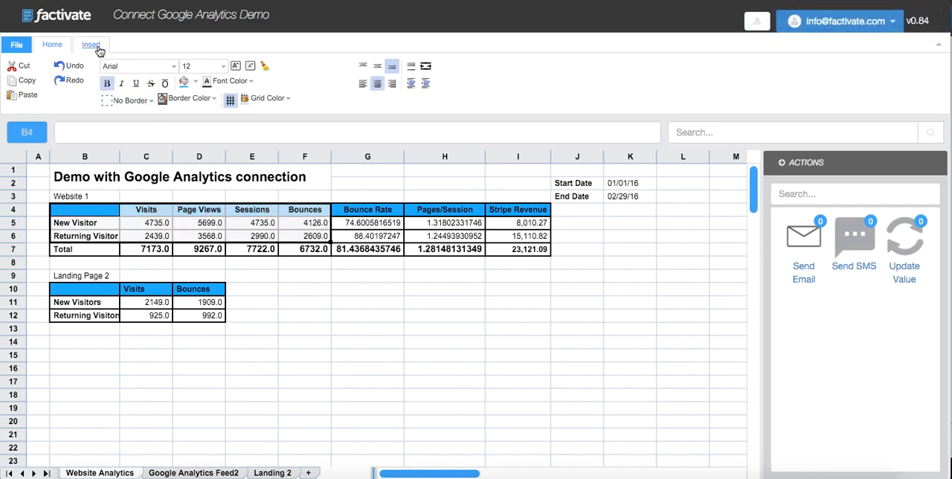
{"action": "left_click", "coordinate": [96, 46]}
{"action": "left_click", "coordinate": [49, 73]}
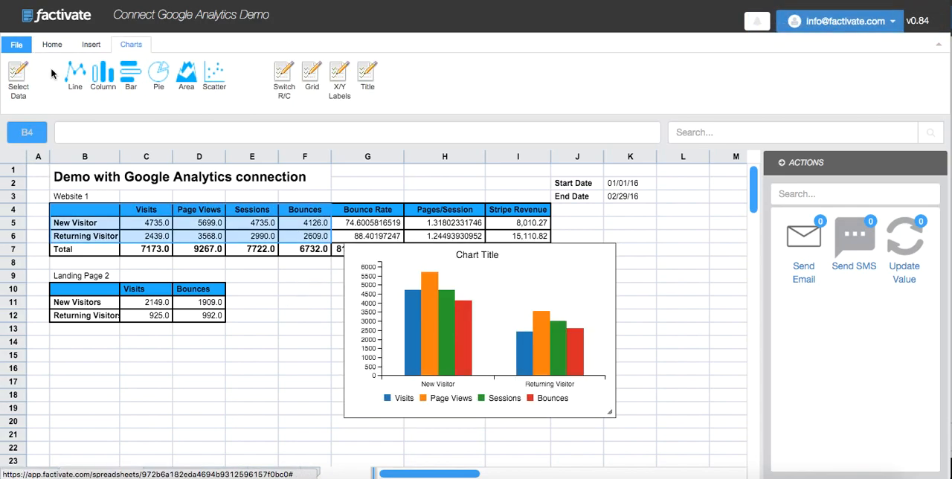
{"action": "left_click_drag", "start_coordinate": [597, 255], "coordinate": [530, 284]}
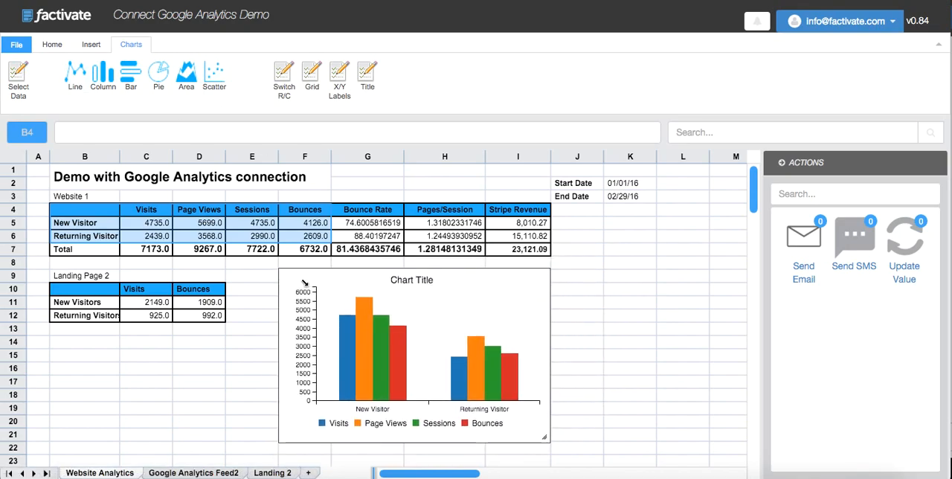
- Look over the Landing 2 feed data with the ribbon collapsed, reload the spreadsheet and return to the Website Analytics sheet
{"action": "left_click", "coordinate": [937, 48]}
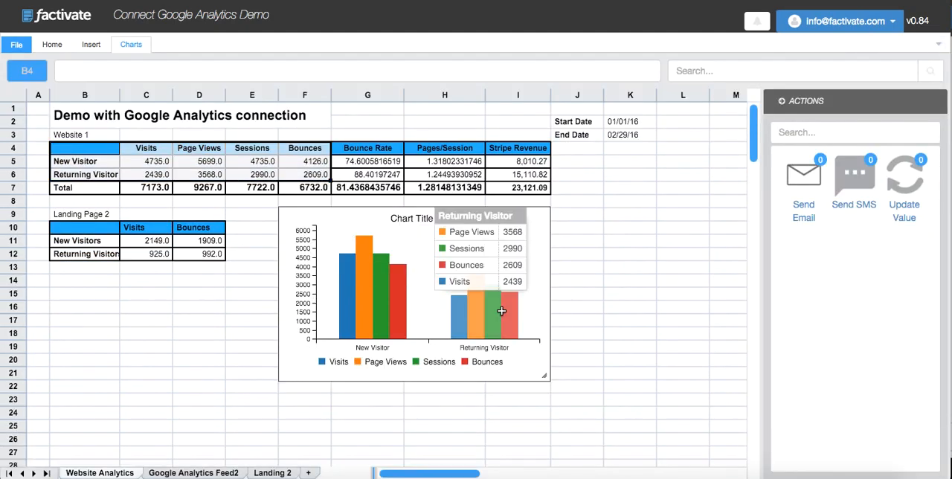
{"action": "left_click", "coordinate": [280, 472]}
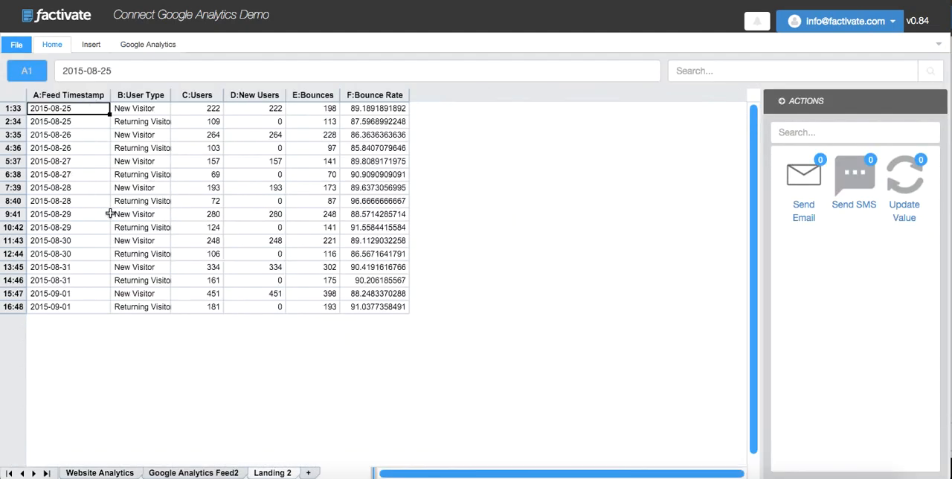
{"action": "left_click", "coordinate": [120, 473]}
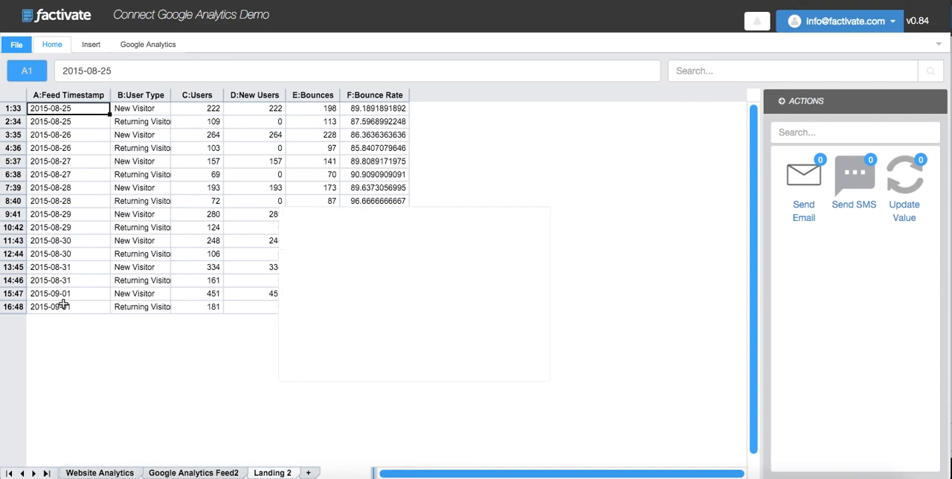
{"action": "key", "text": "super+r"}
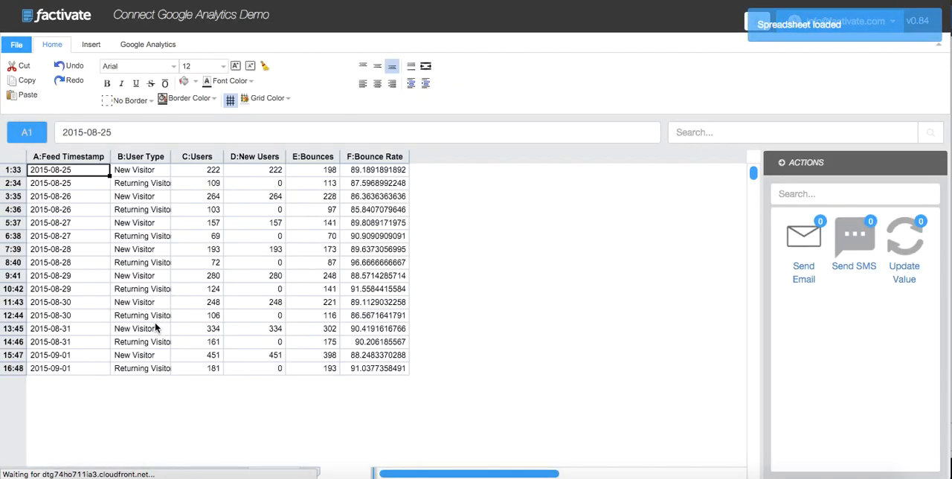
{"action": "left_click", "coordinate": [104, 473]}
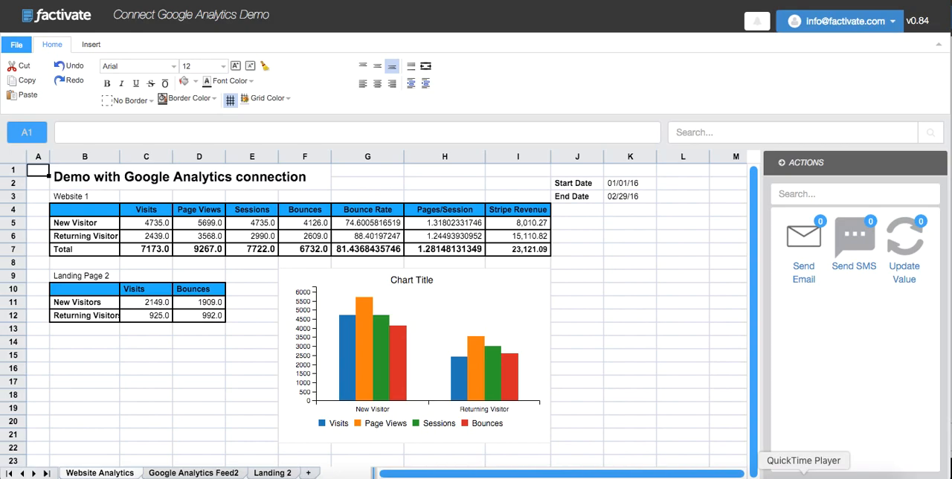
{"action": "right_click", "coordinate": [803, 476]}
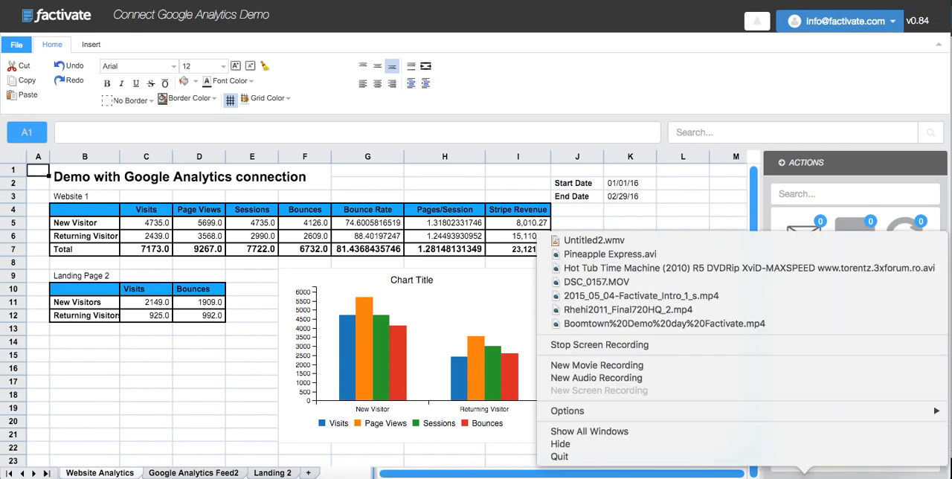
{"action": "key", "text": "Escape"}
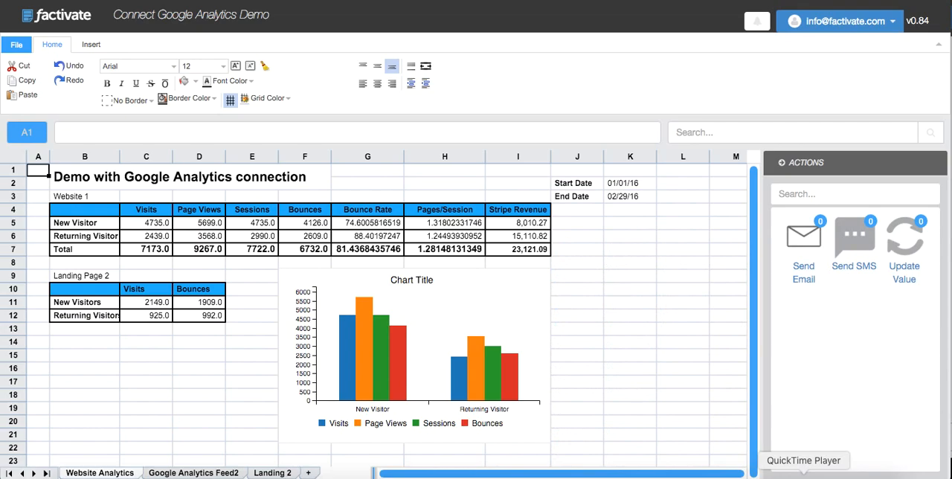